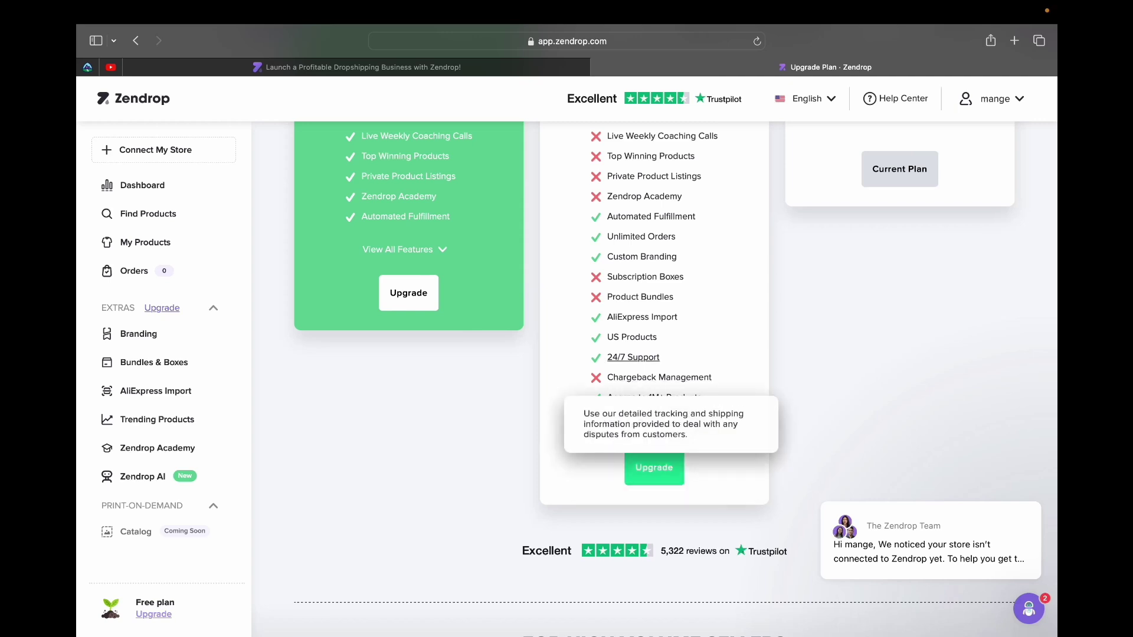
Read the descriptions of the Plus plan's features, including Print-On-Demand, $100 in Order Credits, Automated Fulfillment and Zendrop Academy.
scroll(649, 354, "up", 5)
scroll(408, 331, "down", 2)
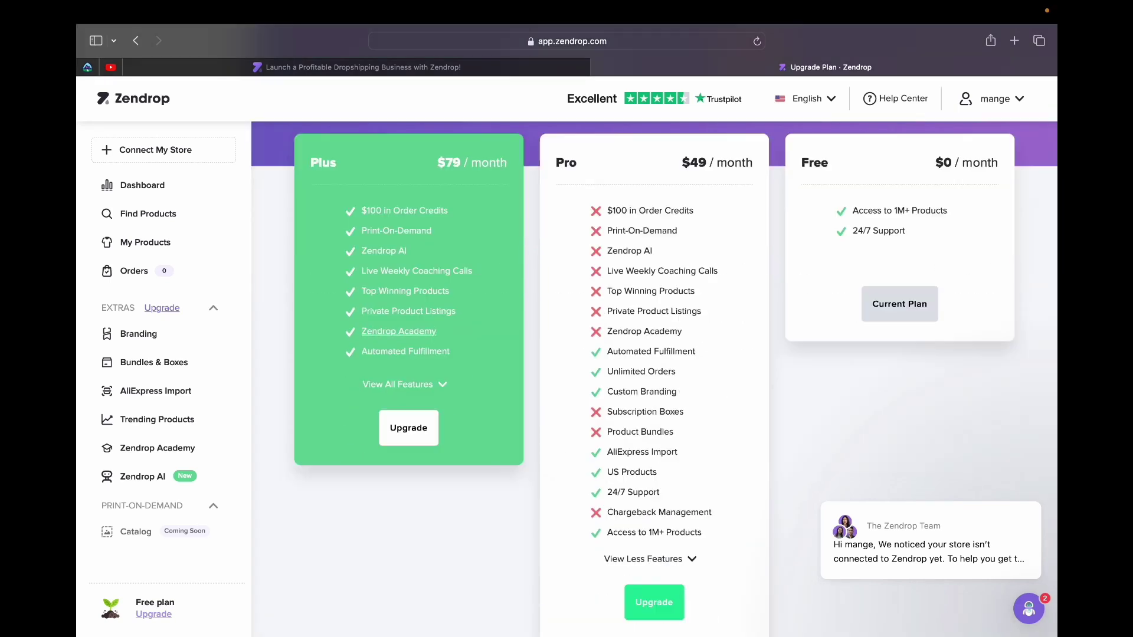
mouse_move(396, 232)
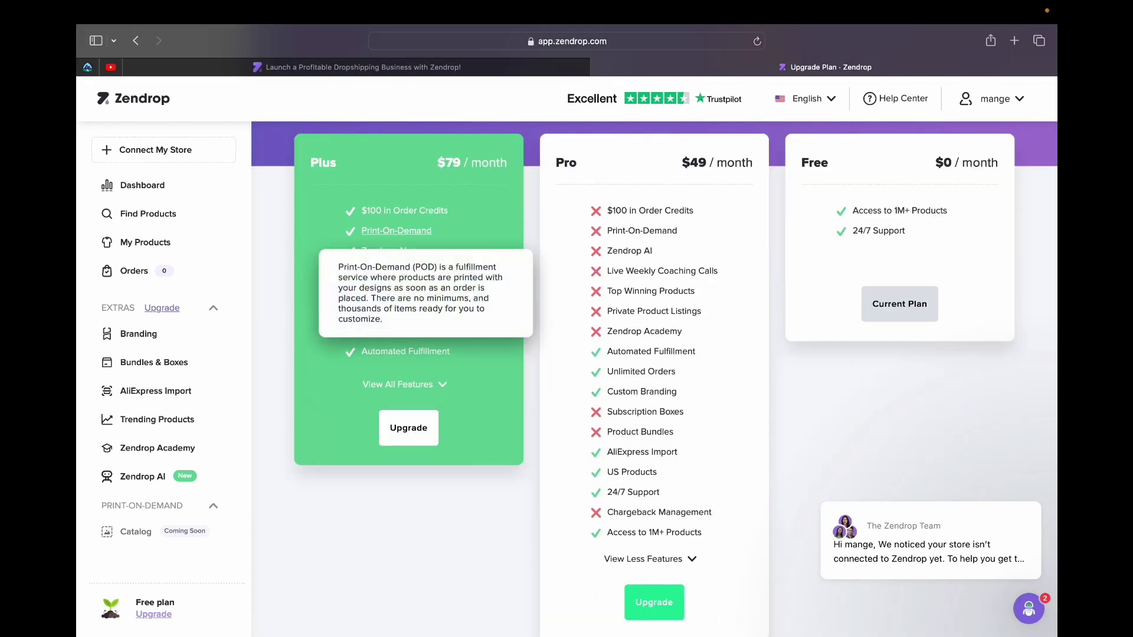
mouse_move(404, 210)
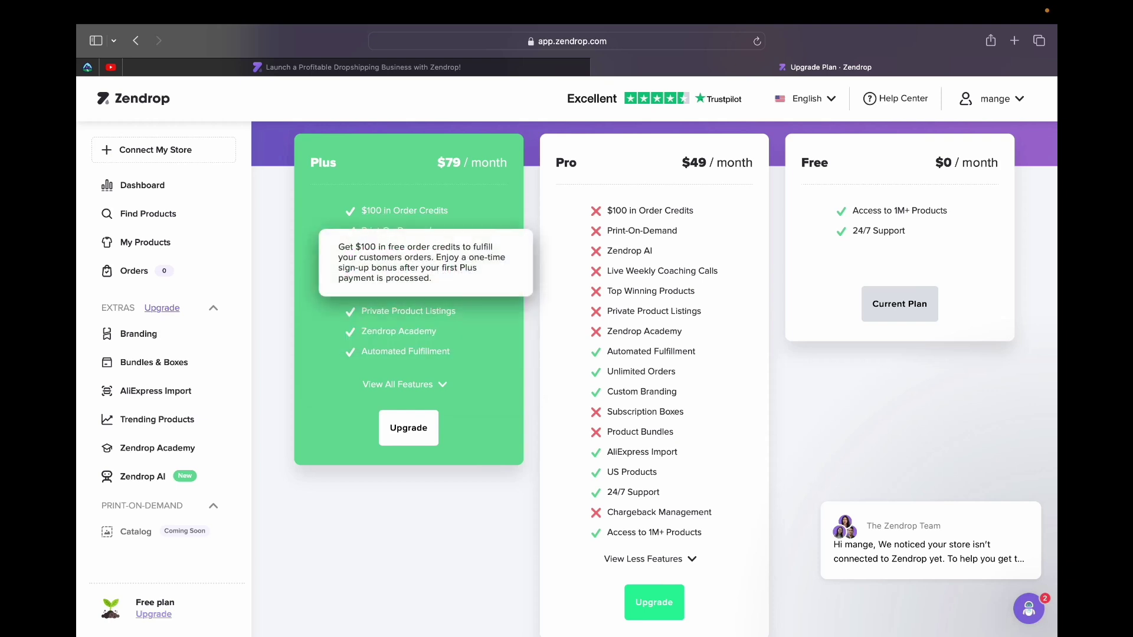
mouse_move(409, 311)
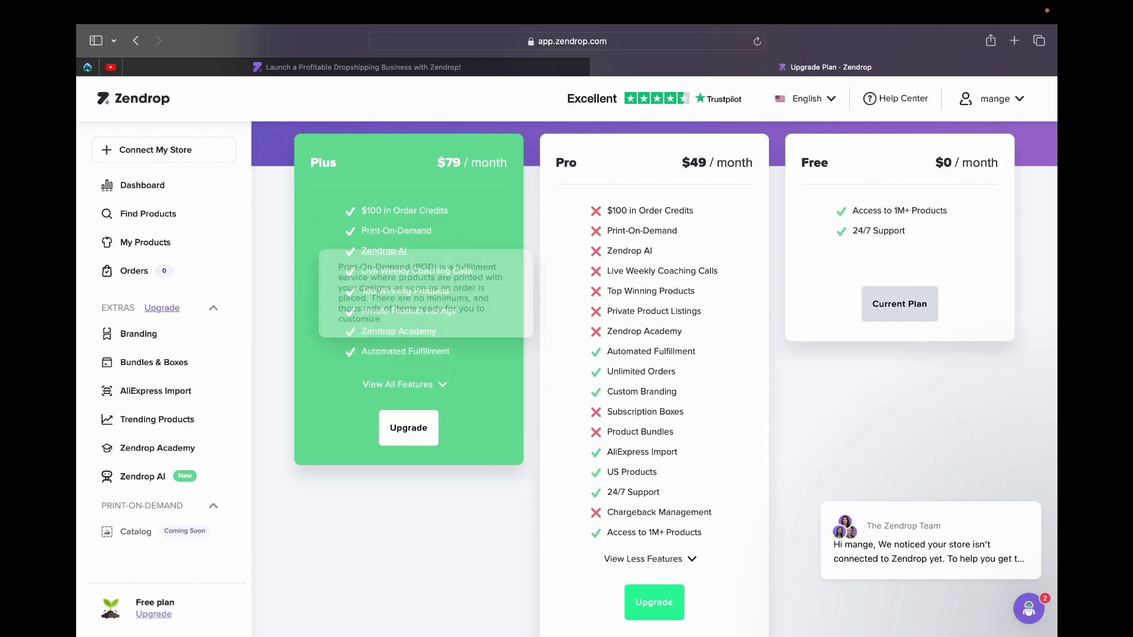
mouse_move(406, 351)
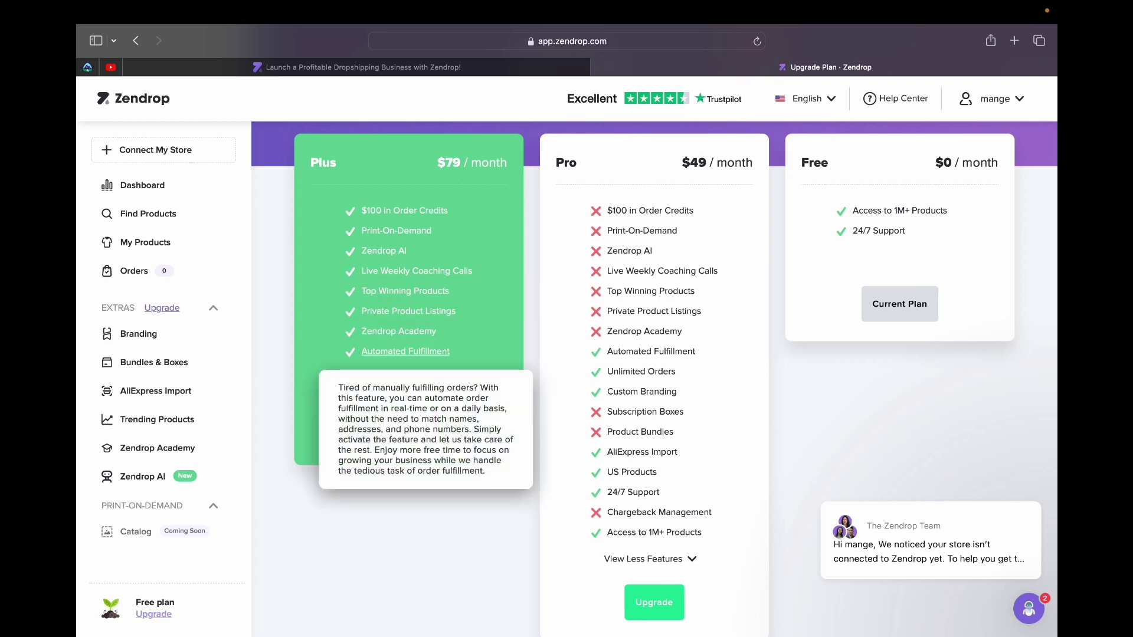
mouse_move(398, 331)
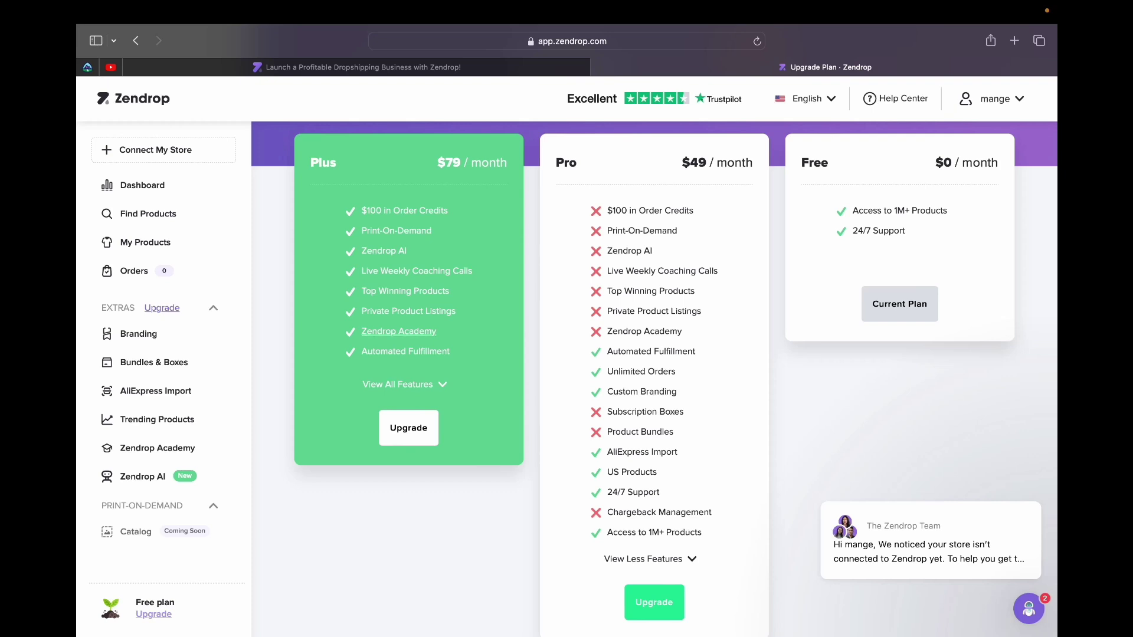
Compare the monthly prices and feature lists of the Plus, Pro and Free plans.
scroll(655, 375, "up", 1)
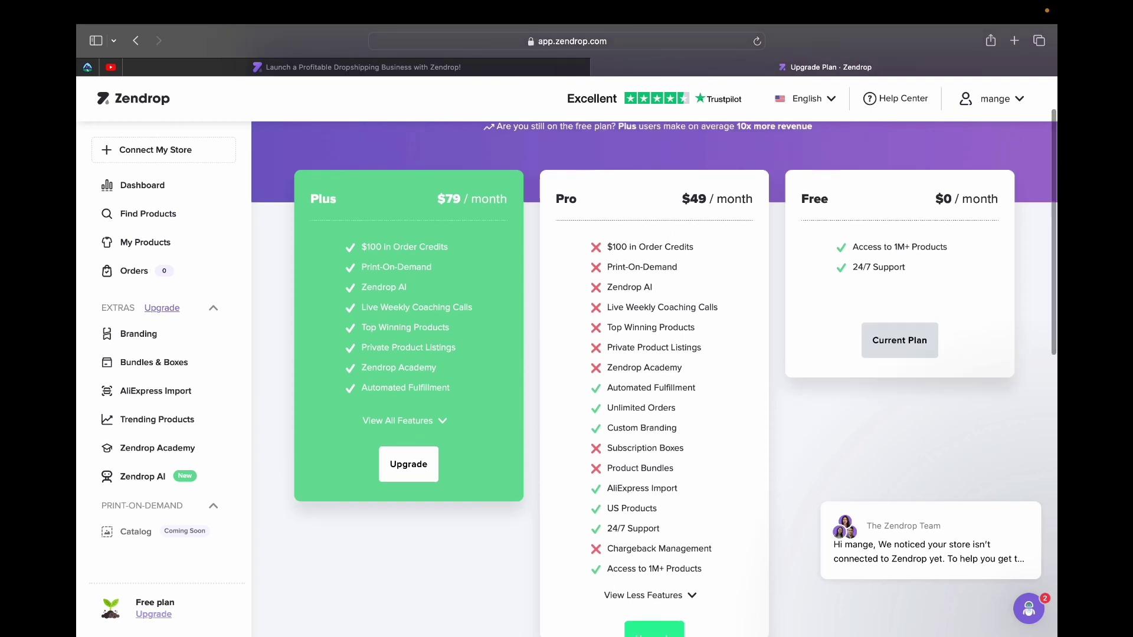
scroll(655, 375, "down", 1)
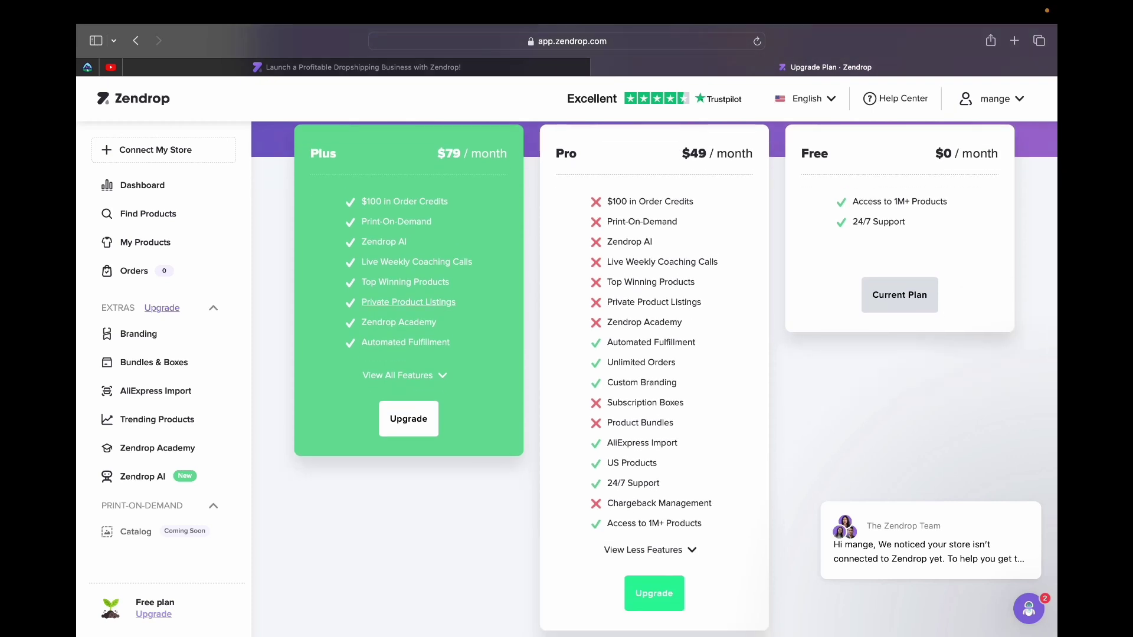
scroll(655, 378, "up", 1)
scroll(655, 377, "up", 1)
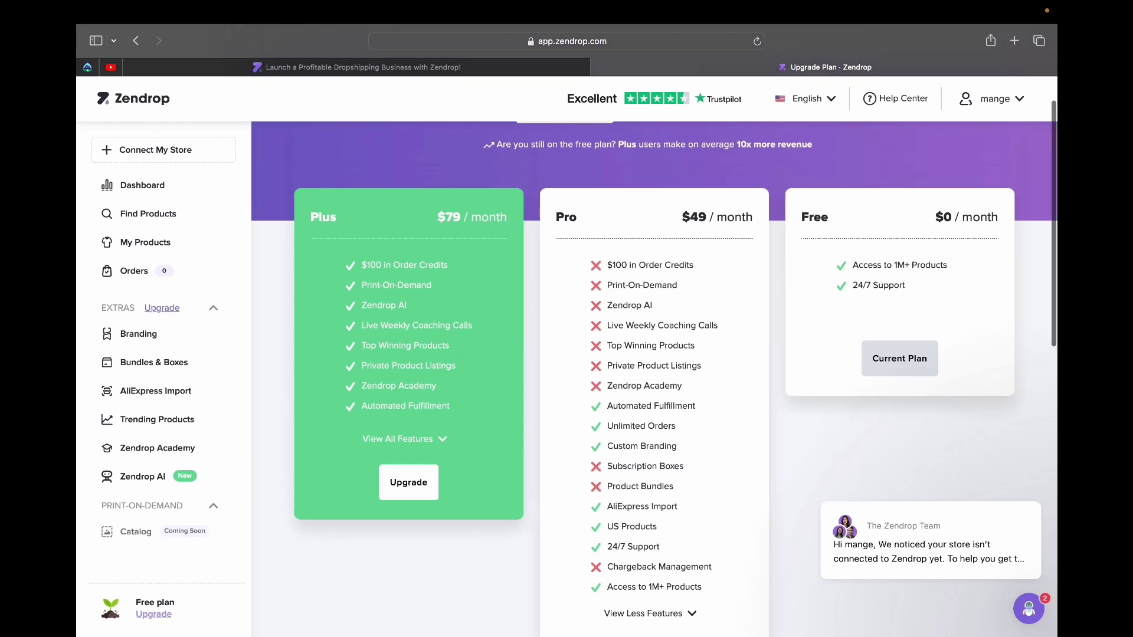
scroll(655, 378, "down", 1)
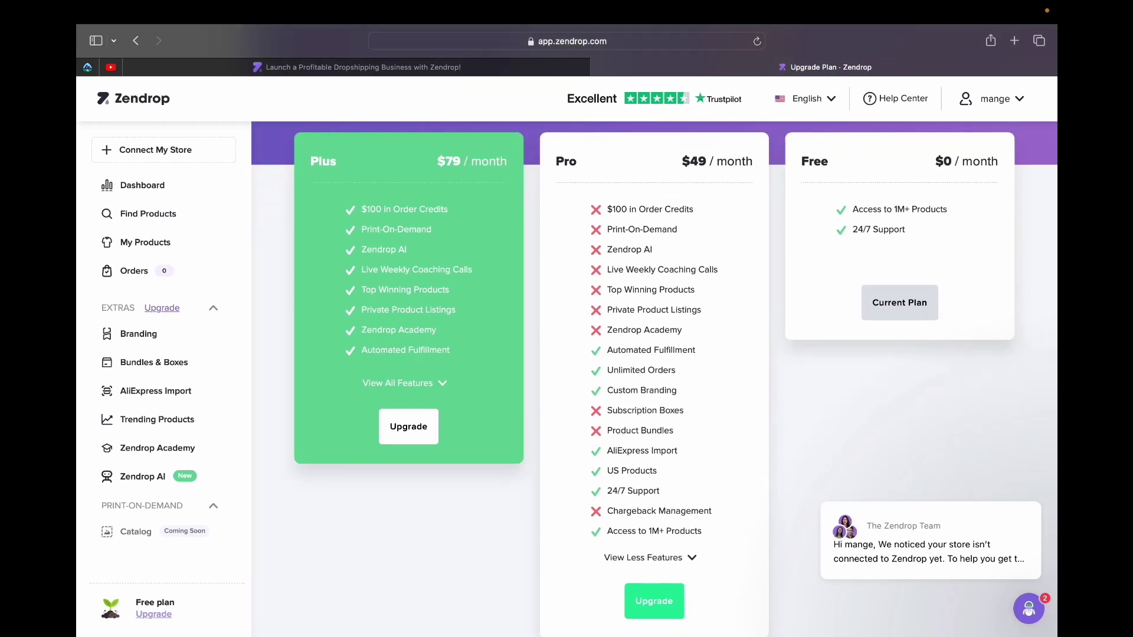
scroll(655, 377, "down", 1)
scroll(655, 378, "up", 2)
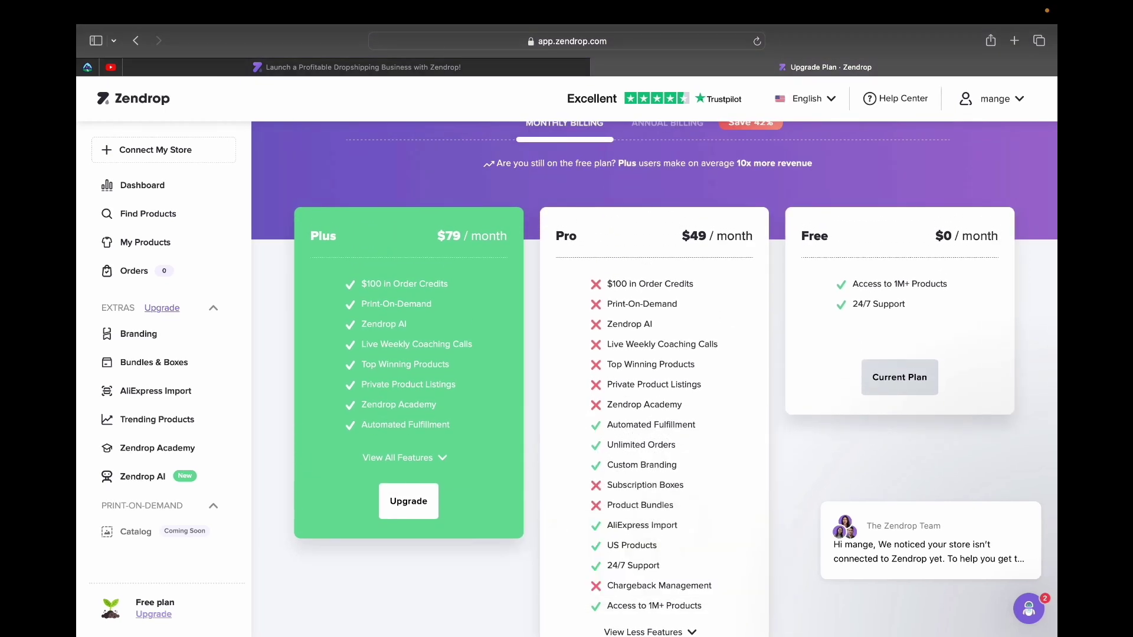
Read the Zendrop Academy description in the Pro plan and review that plan's remaining features.
mouse_move(398, 405)
mouse_move(644, 405)
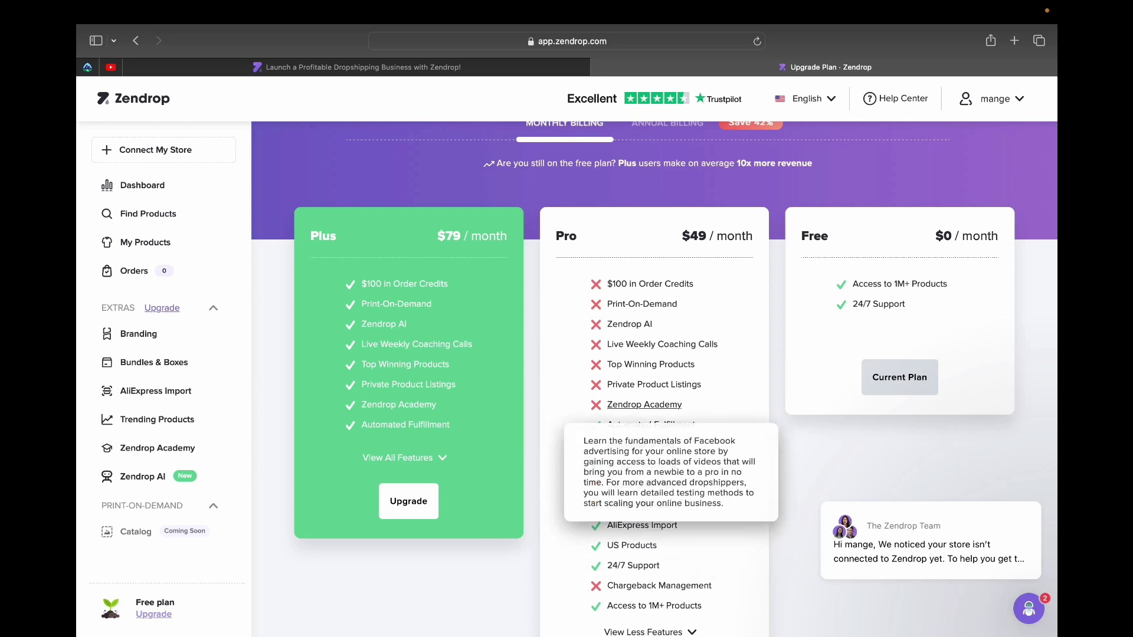
scroll(645, 405, "down", 3)
scroll(644, 405, "up", 3)
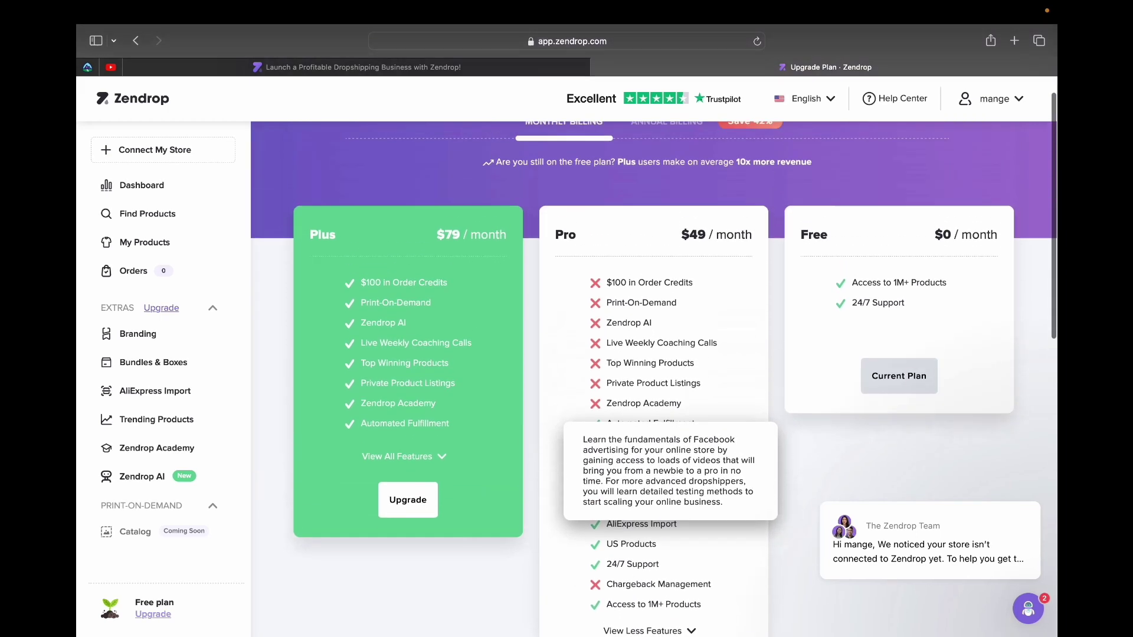
scroll(644, 405, "up", 1)
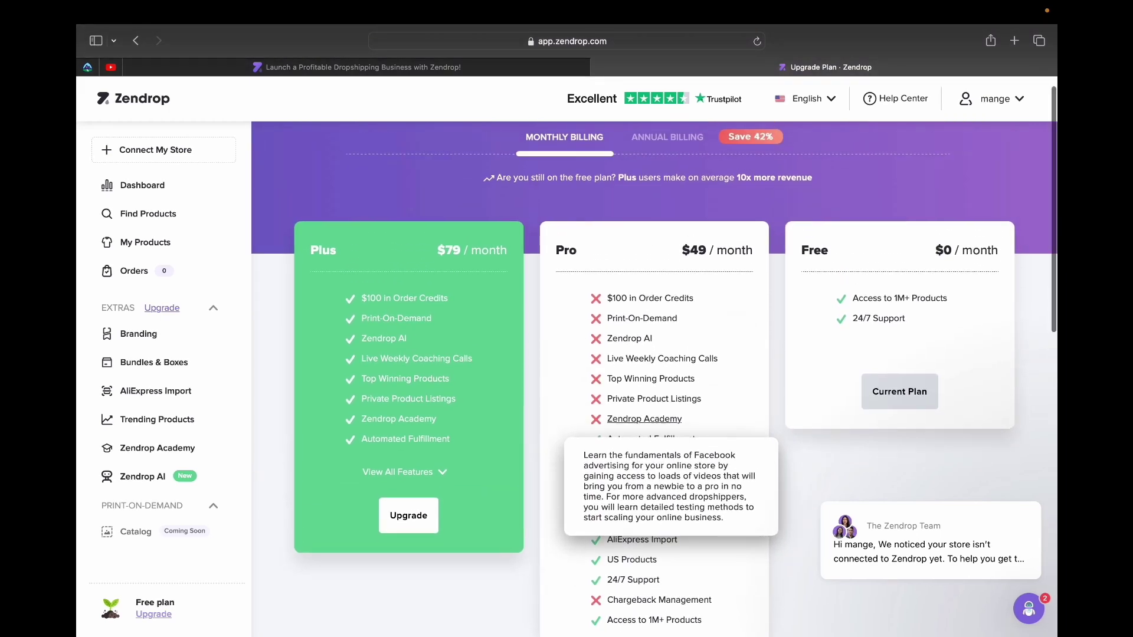
scroll(619, 413, "down", 1)
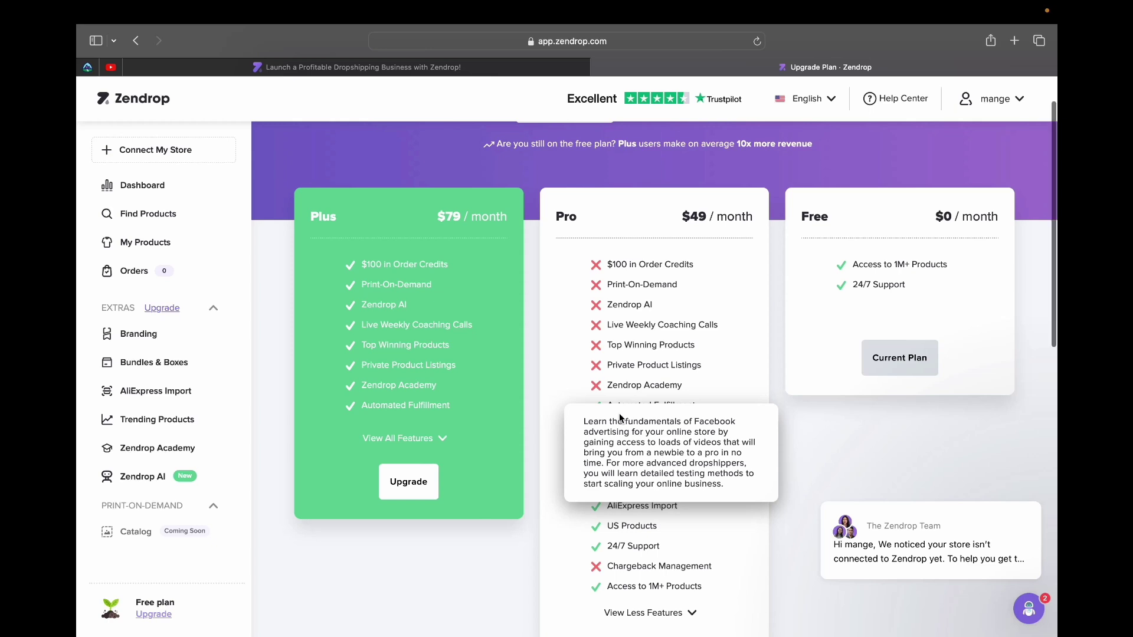
scroll(619, 413, "down", 2)
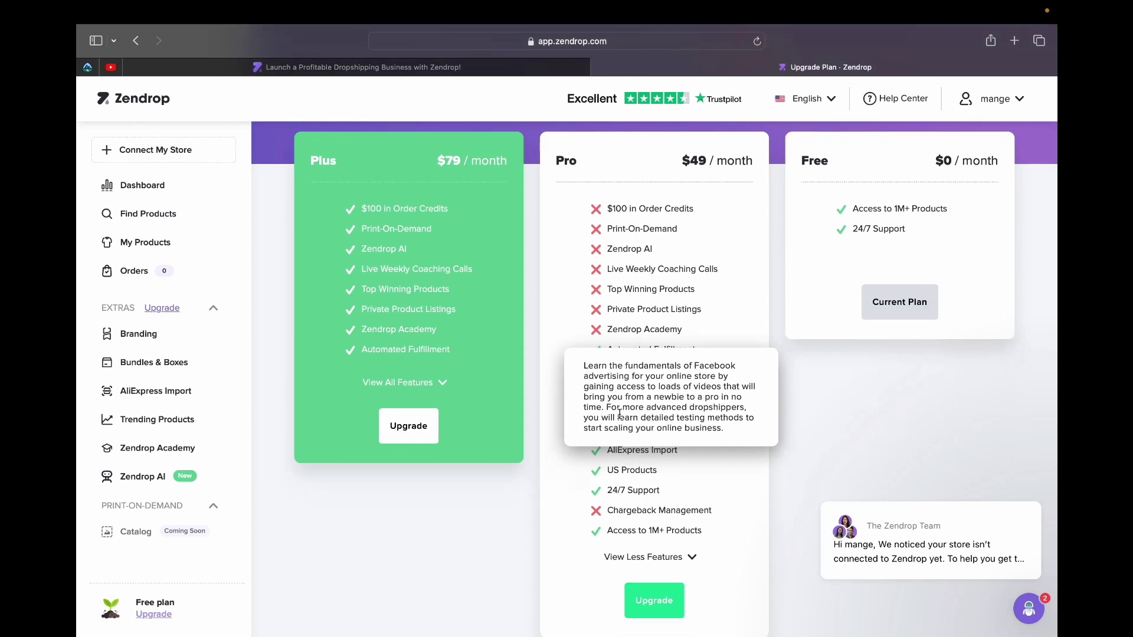
scroll(321, 455, "down", 1)
Review the sales overview on the Dashboard, and open the orders page from its Orders to fulfill summary.
left_click(142, 185)
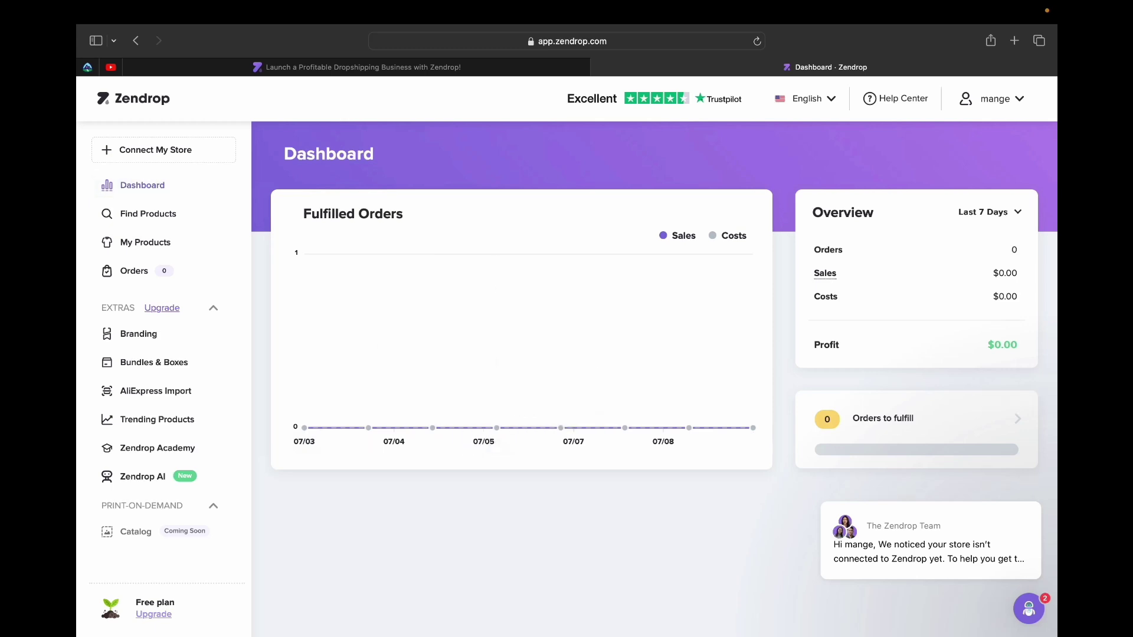
scroll(566, 354, "up", 1)
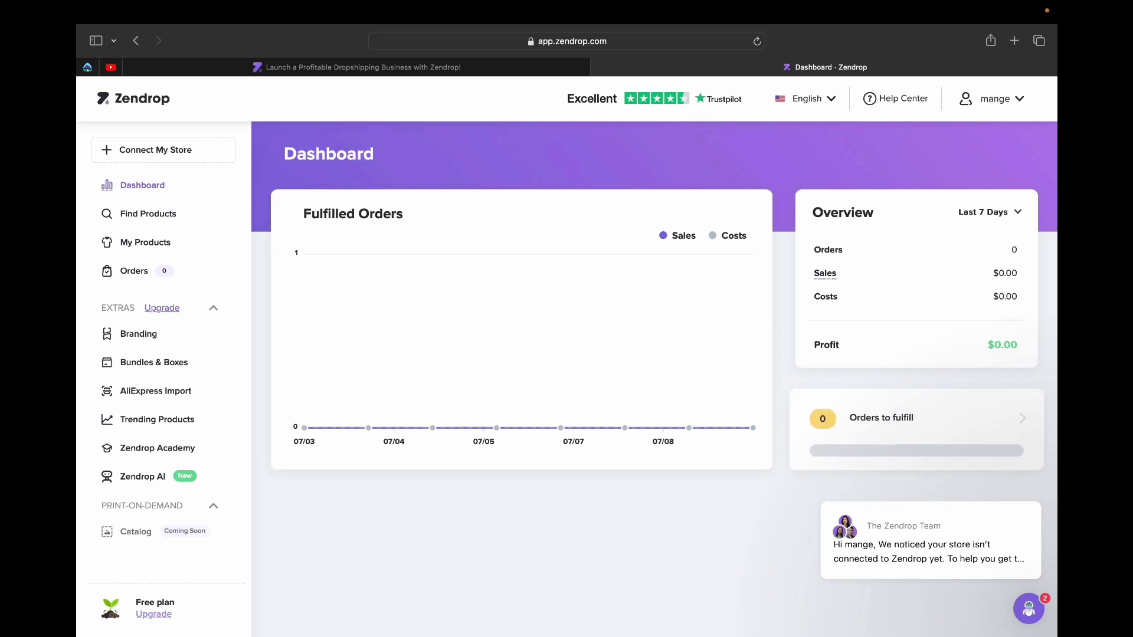
left_click(916, 420)
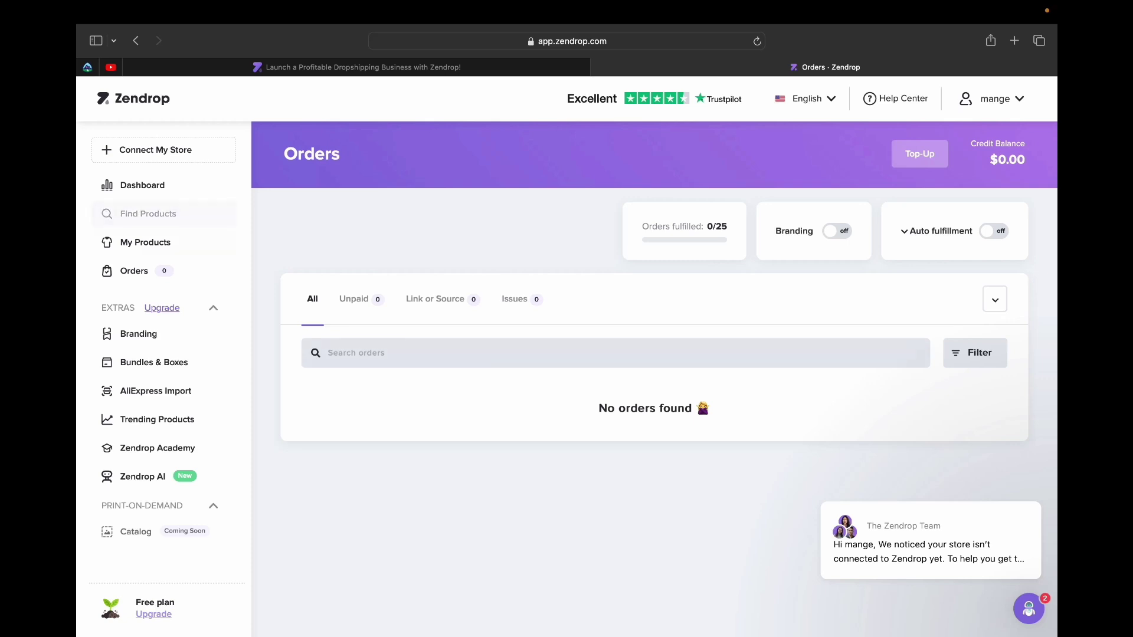
Open the Find Products catalogue and examine the New Arrivals items with their suppliers and product costs.
left_click(148, 214)
scroll(653, 378, "down", 5)
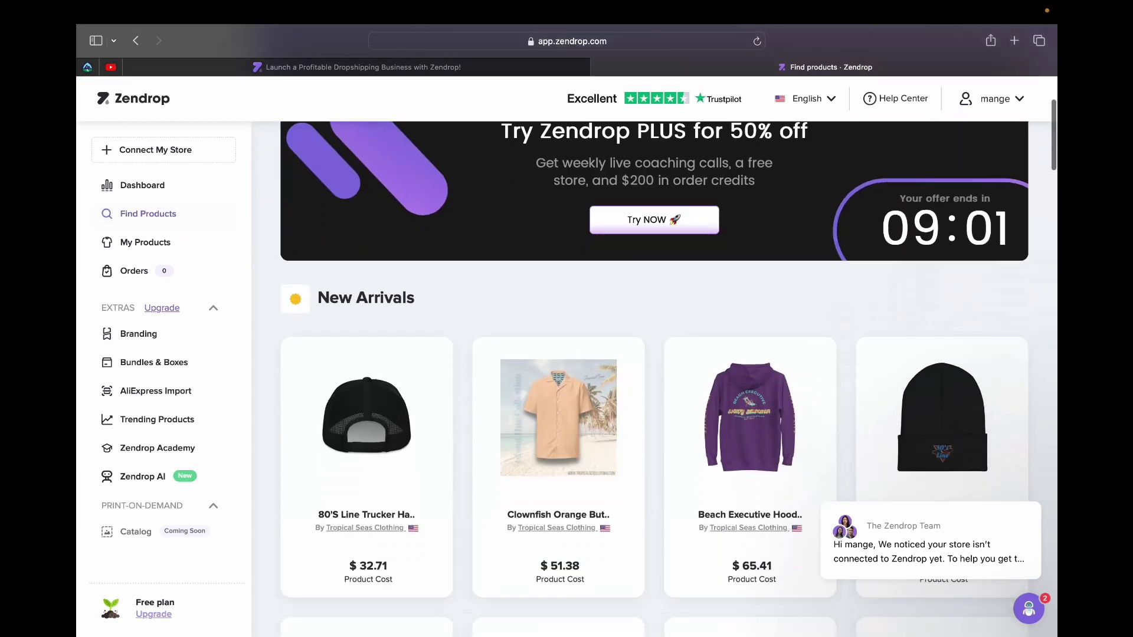
scroll(596, 458, "down", 2)
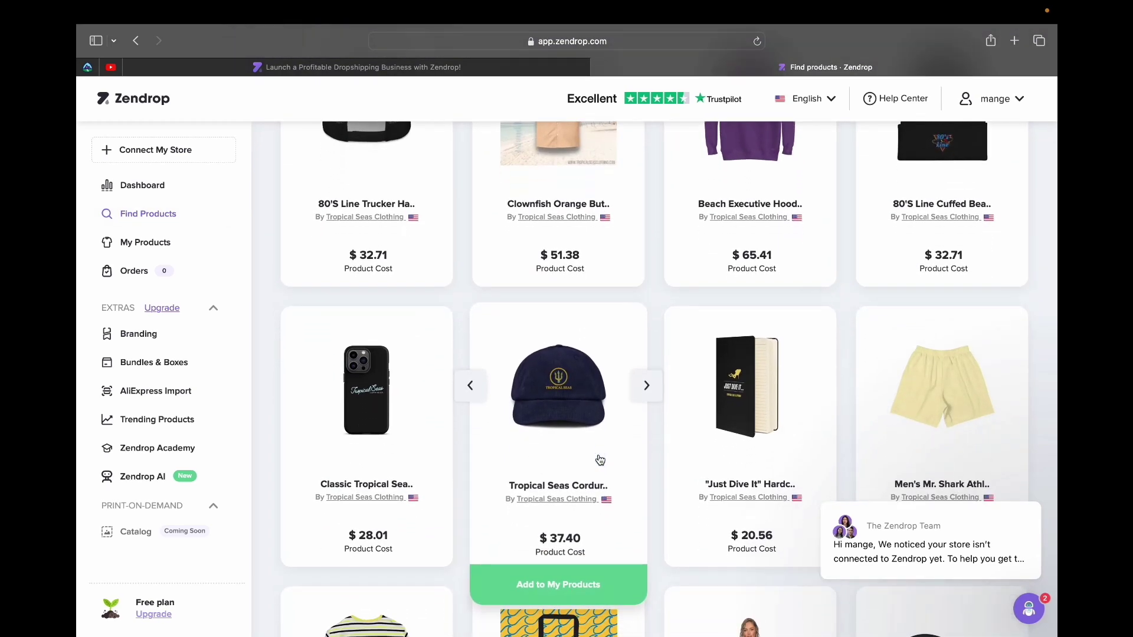
scroll(600, 460, "down", 3)
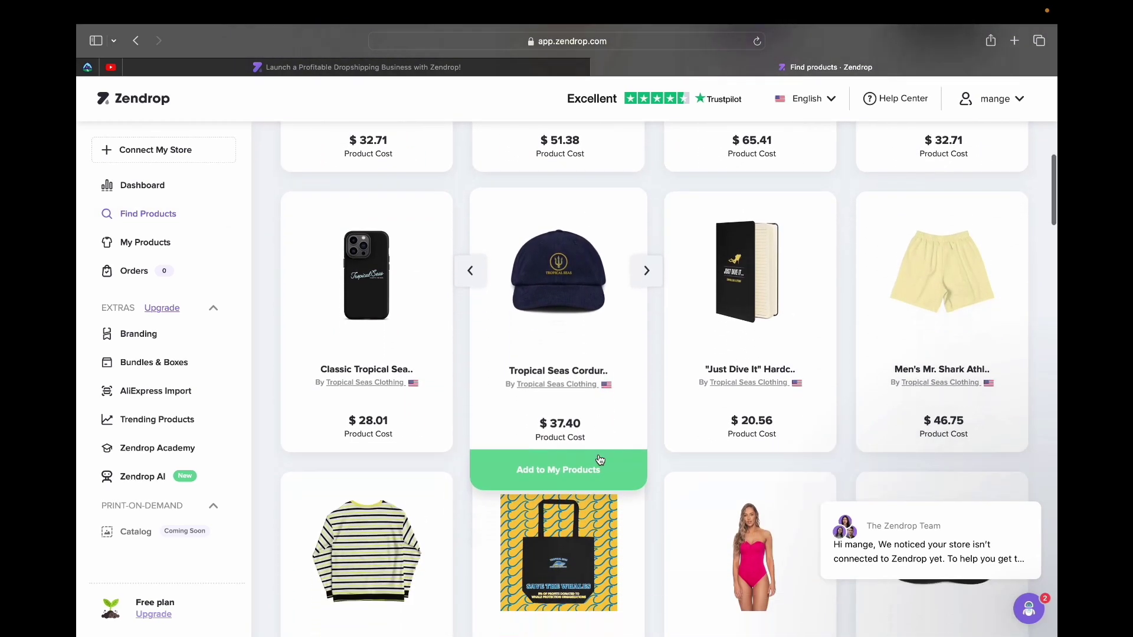
scroll(600, 459, "down", 3)
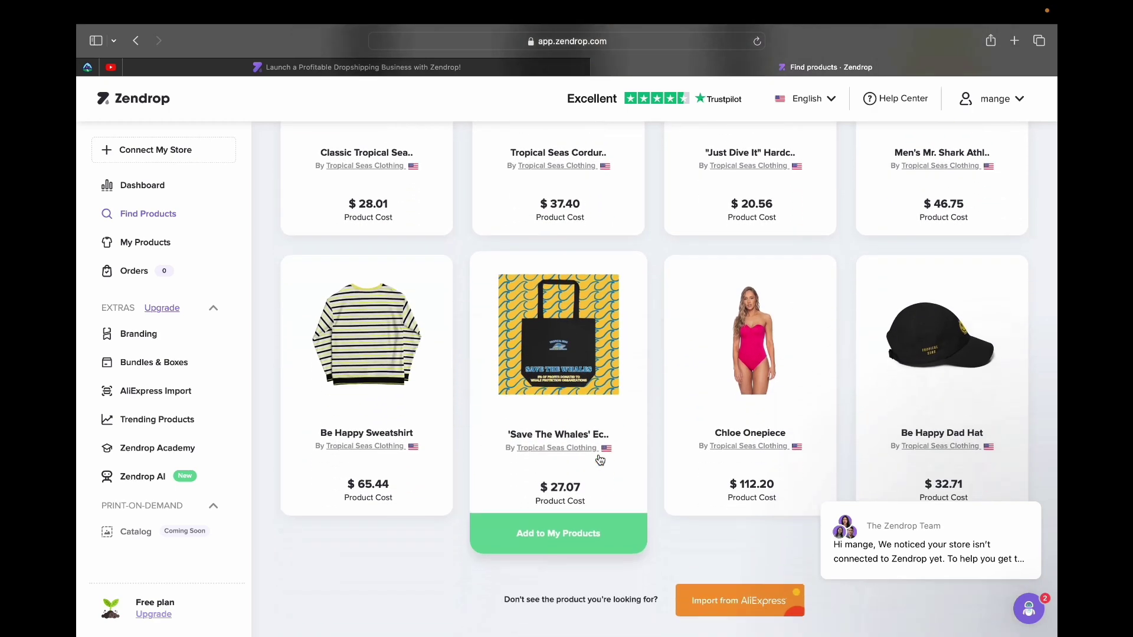
scroll(600, 459, "up", 2)
scroll(600, 460, "down", 5)
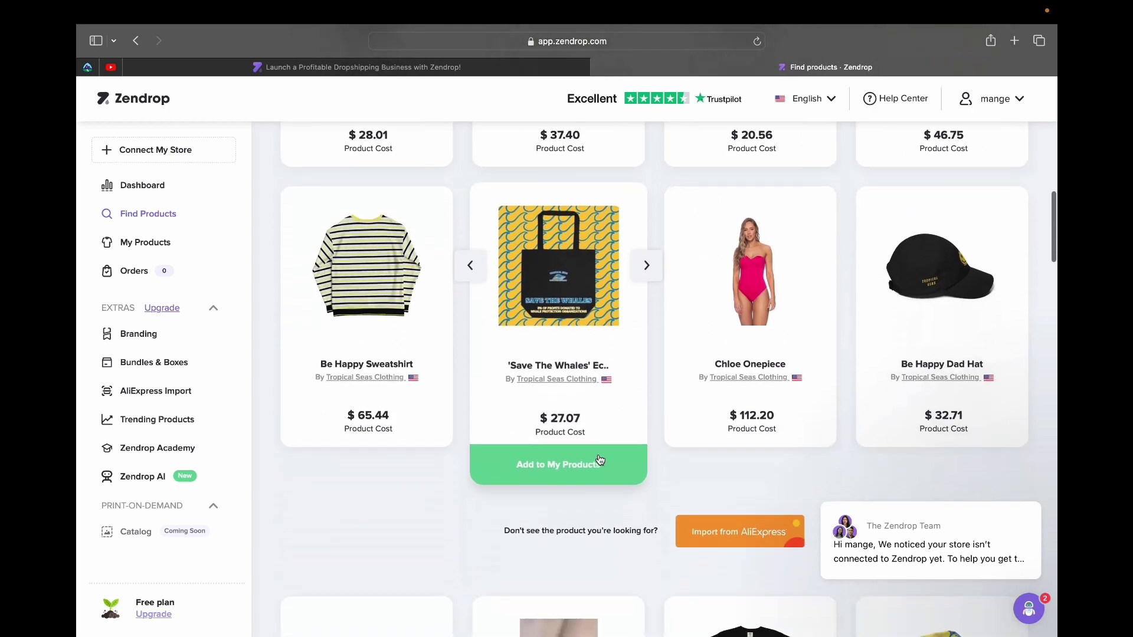
scroll(600, 457, "down", 3)
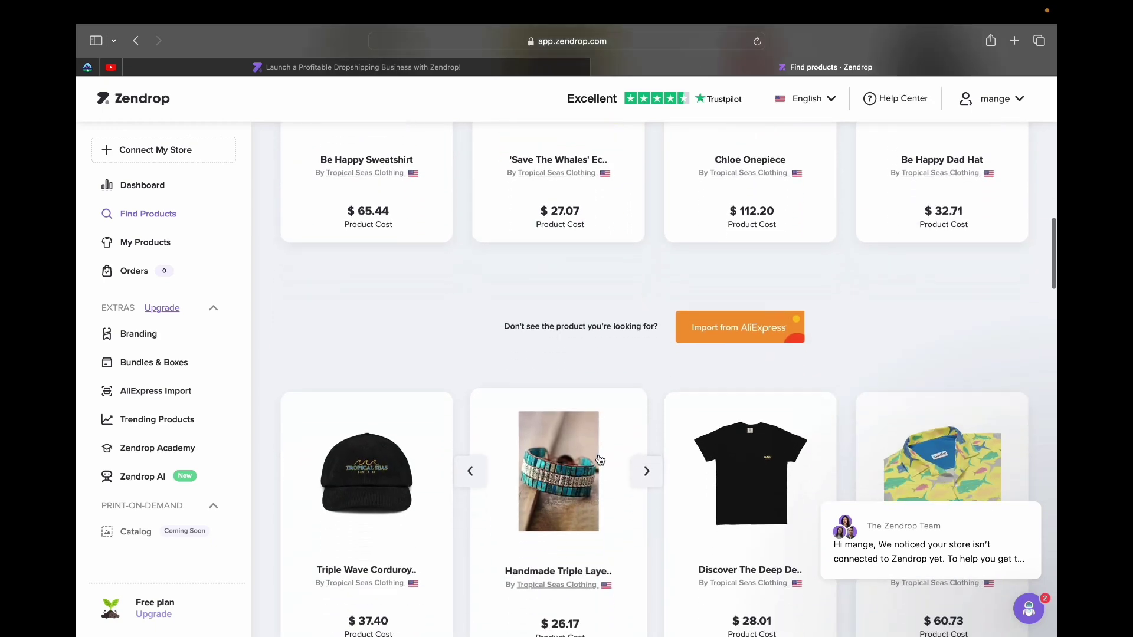
scroll(600, 460, "down", 2)
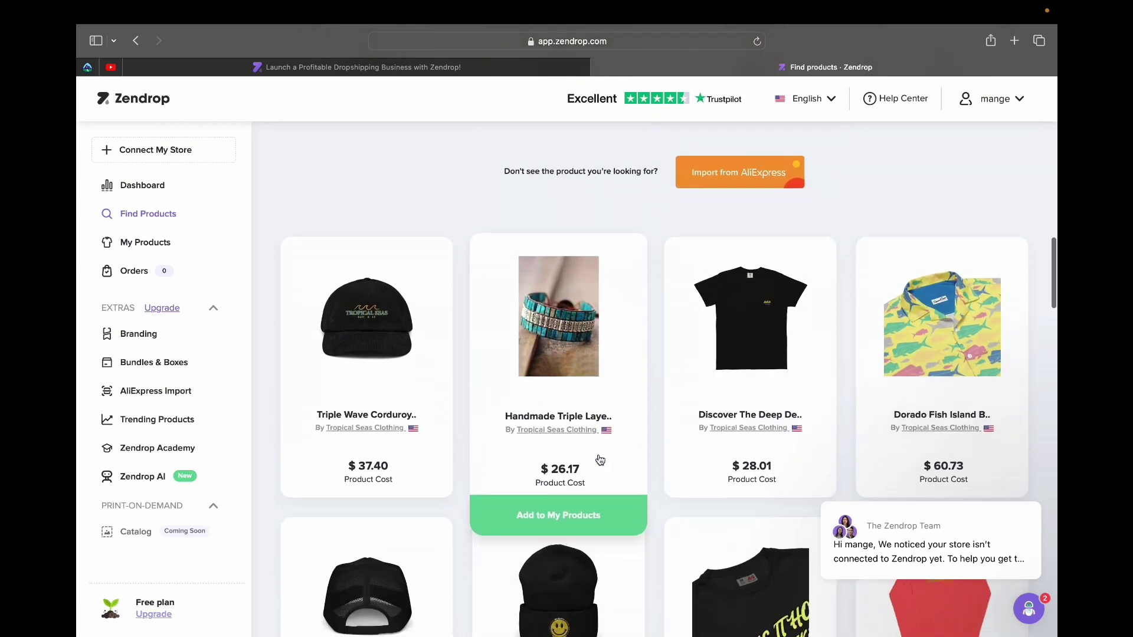
scroll(600, 459, "down", 2)
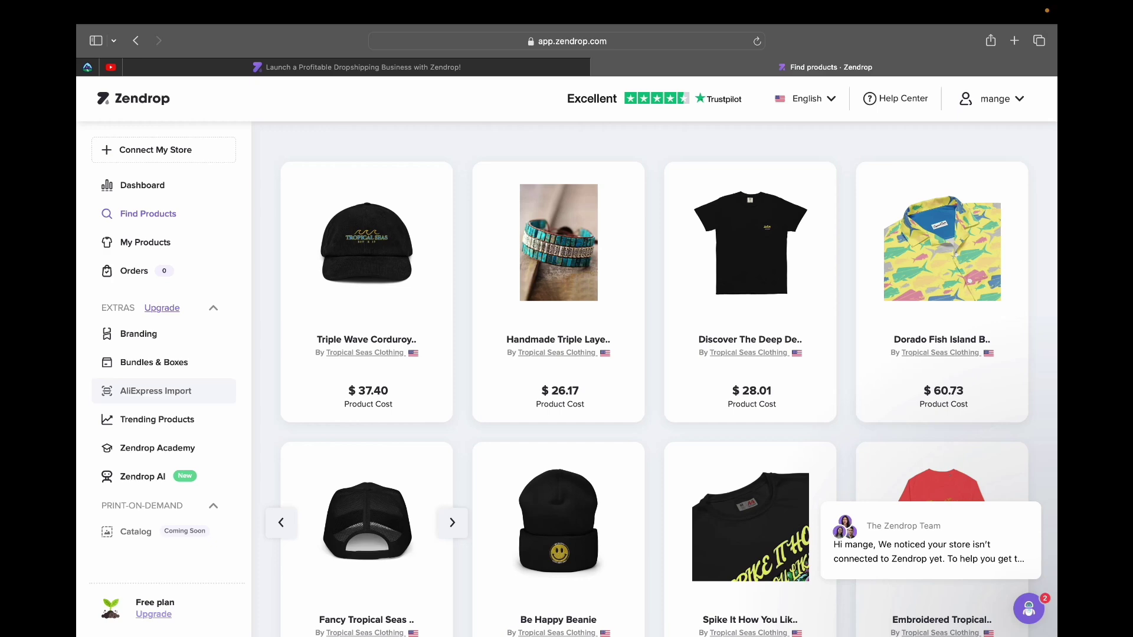
Examine more of the New Arrivals listings beyond the AliExpress import offers, and return towards the first products.
scroll(654, 378, "up", 10)
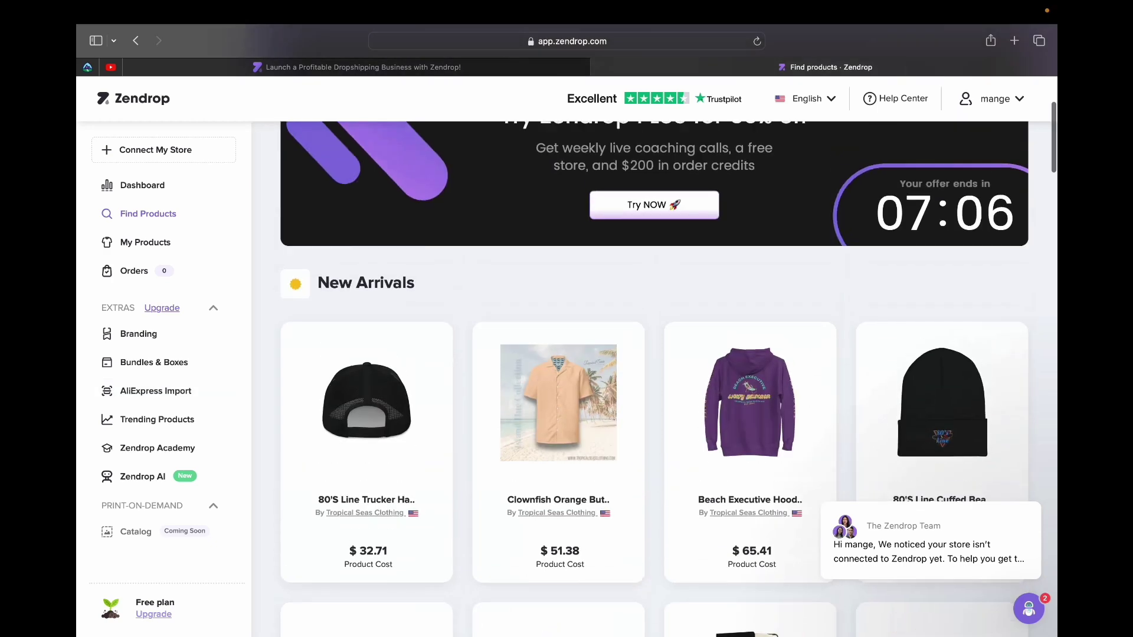
scroll(654, 378, "down", 10)
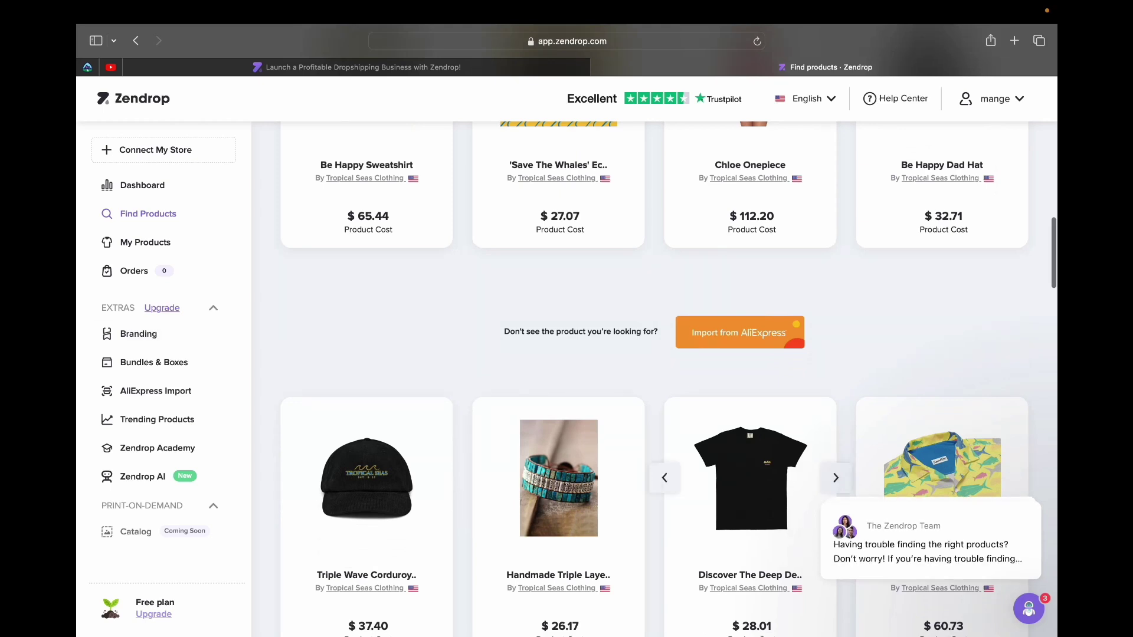
scroll(740, 332, "down", 7)
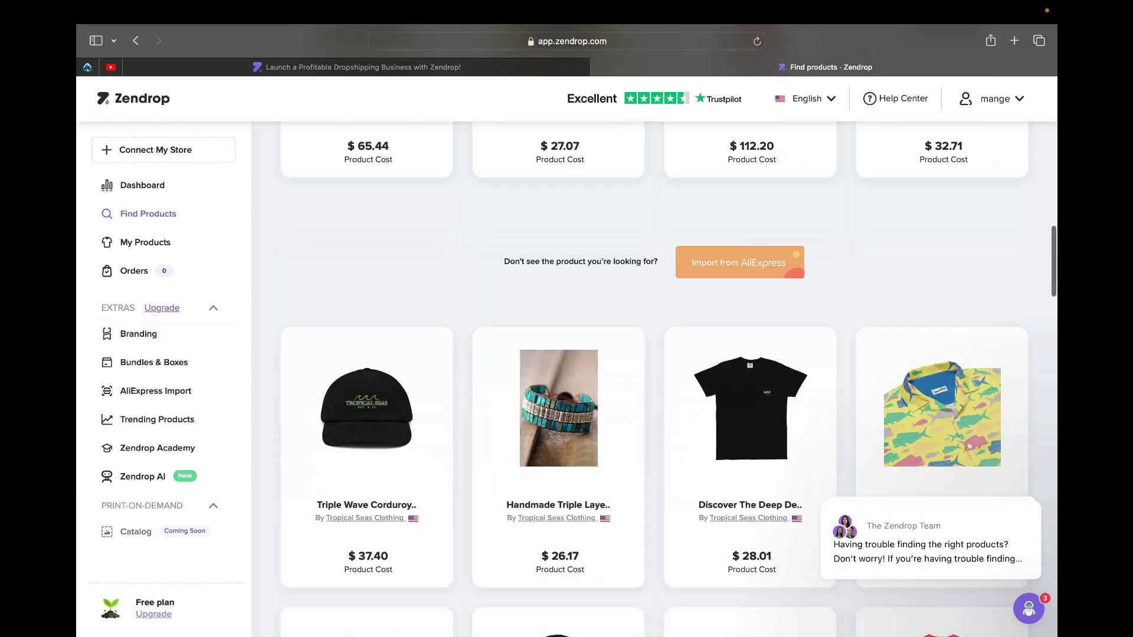
scroll(749, 354, "up", 5)
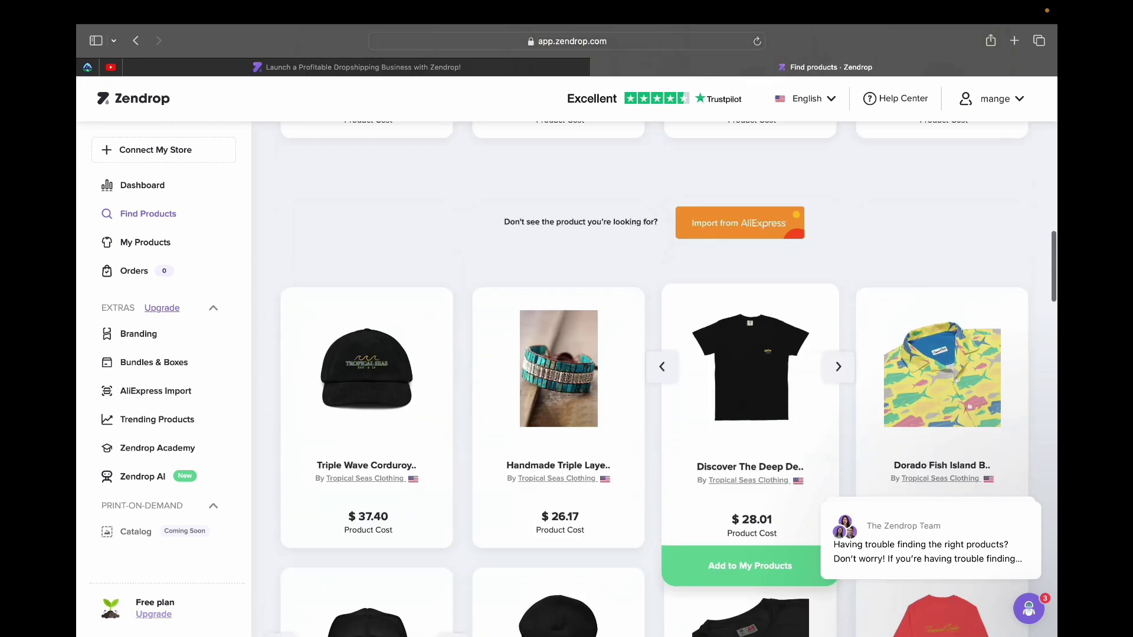
scroll(749, 354, "down", 5)
scroll(749, 266, "down", 10)
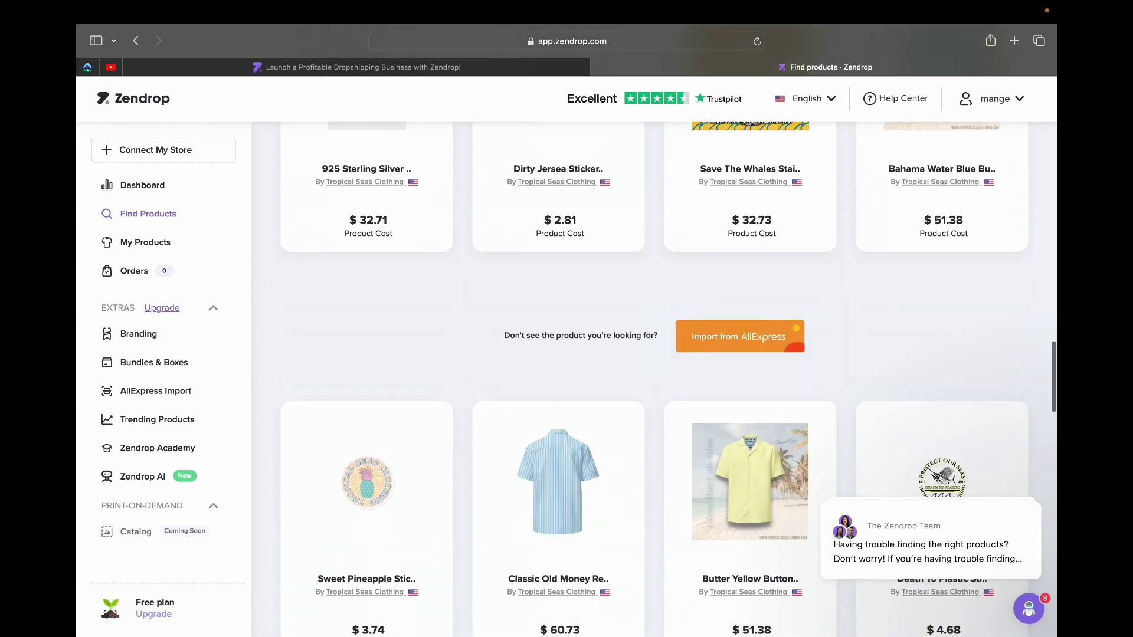
scroll(717, 226, "down", 10)
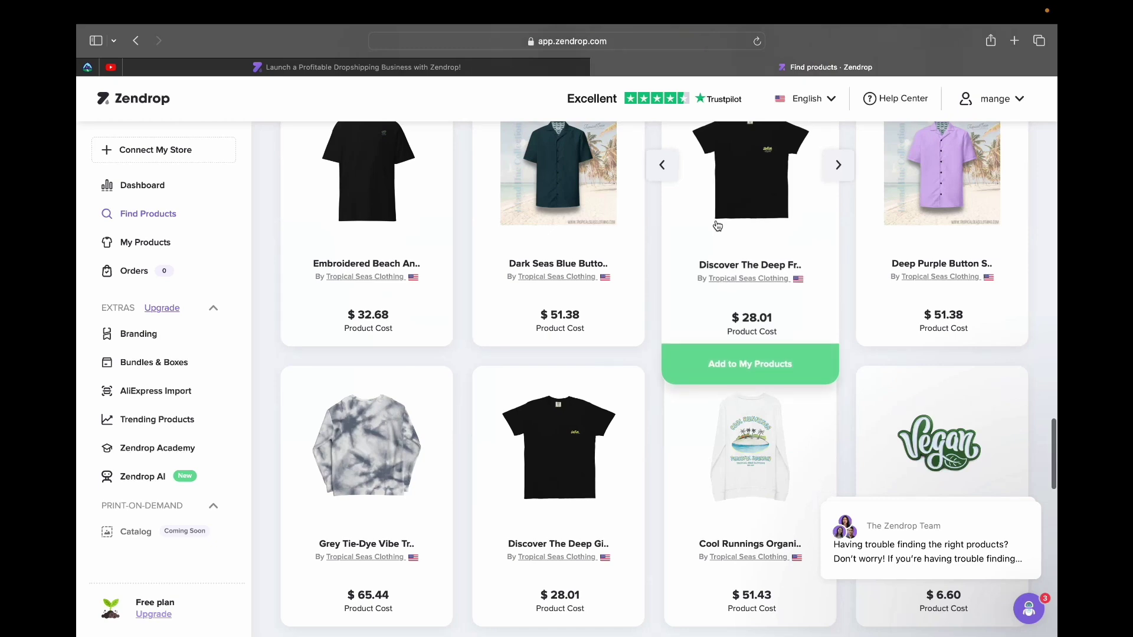
scroll(717, 226, "up", 1)
scroll(717, 226, "up", 15)
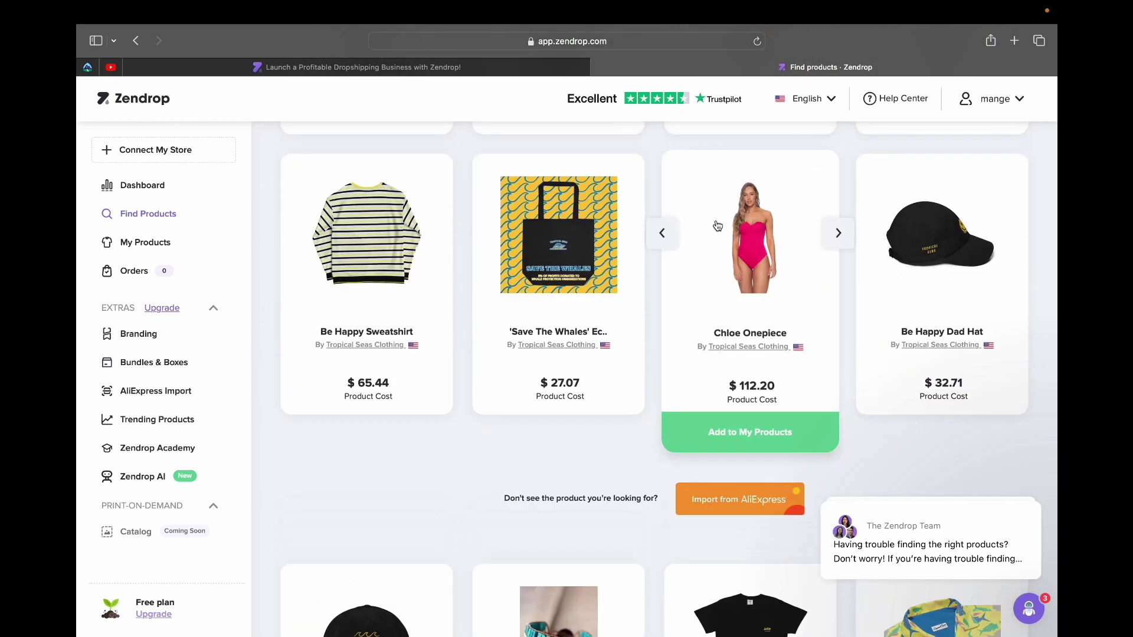
scroll(717, 226, "up", 10)
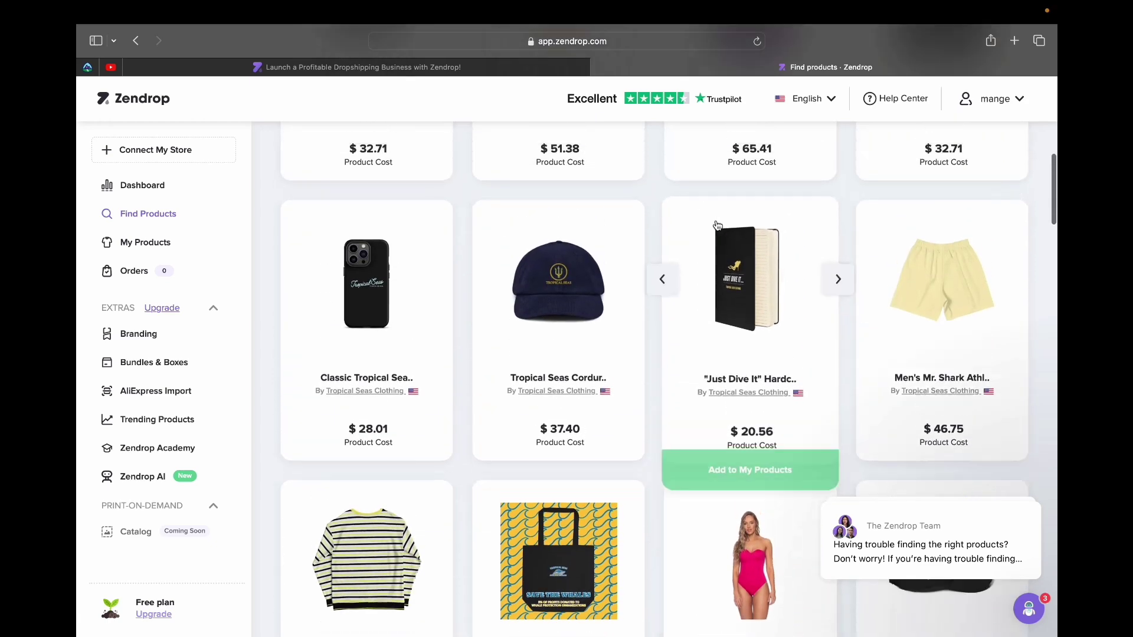
Read how the Import List in My Products works, and return to the Find Products catalogue.
scroll(717, 226, "up", 1)
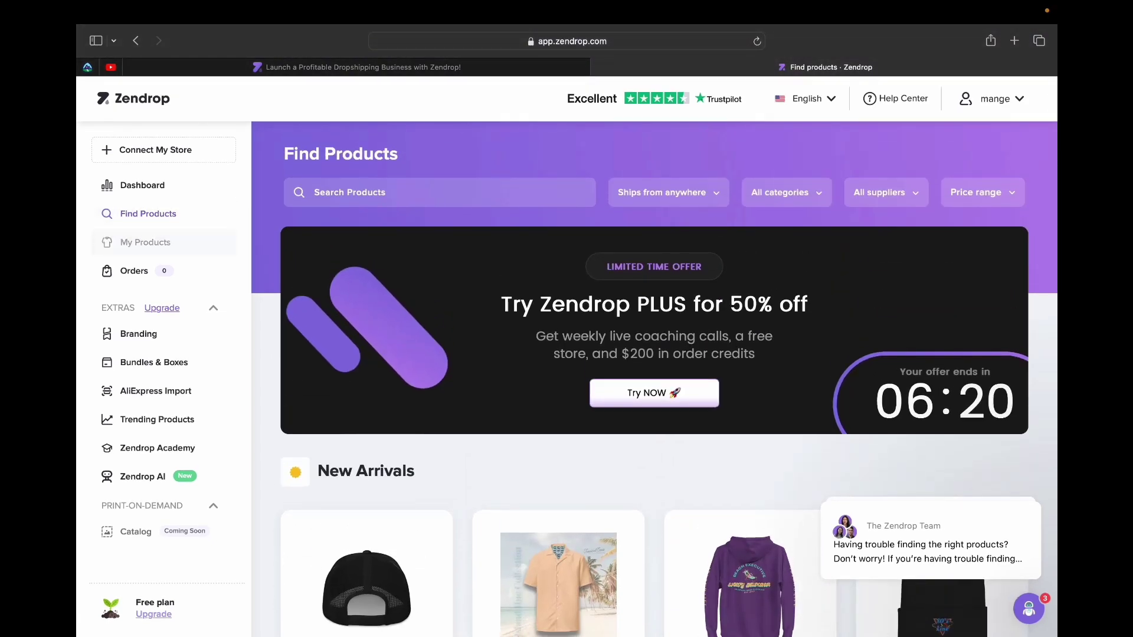
left_click(146, 242)
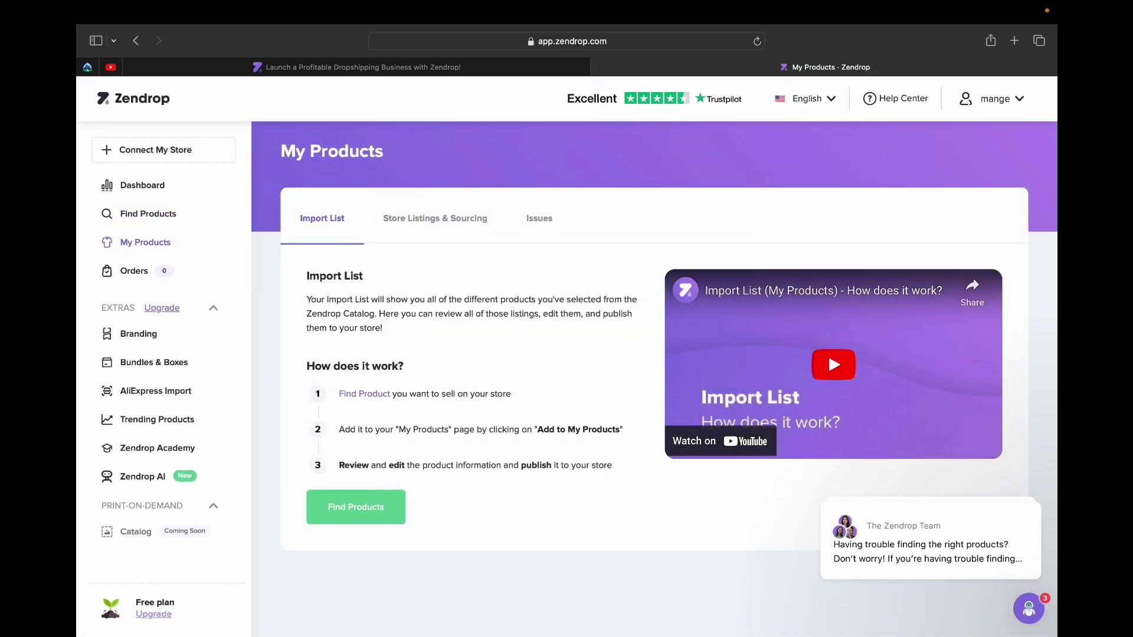
key("super+bracketleft")
Add the Classic Tropical Seas phone case, the Tropical Seas corduroy cap and the "Just Dive It" hardcover notebook to My Products.
scroll(464, 253, "down", 3)
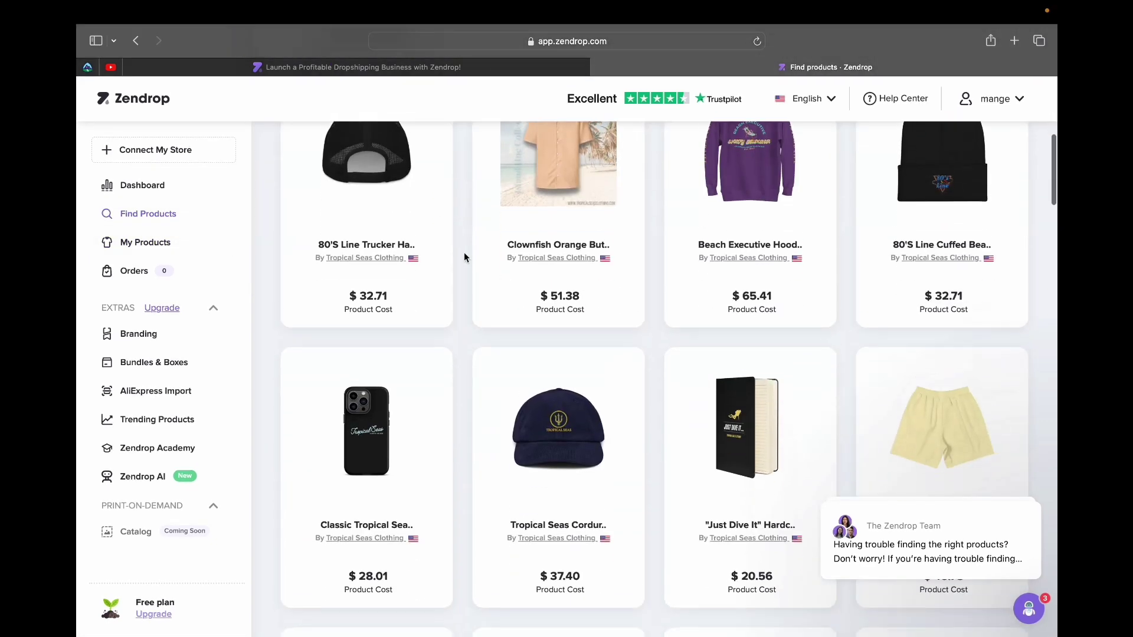
scroll(464, 253, "down", 5)
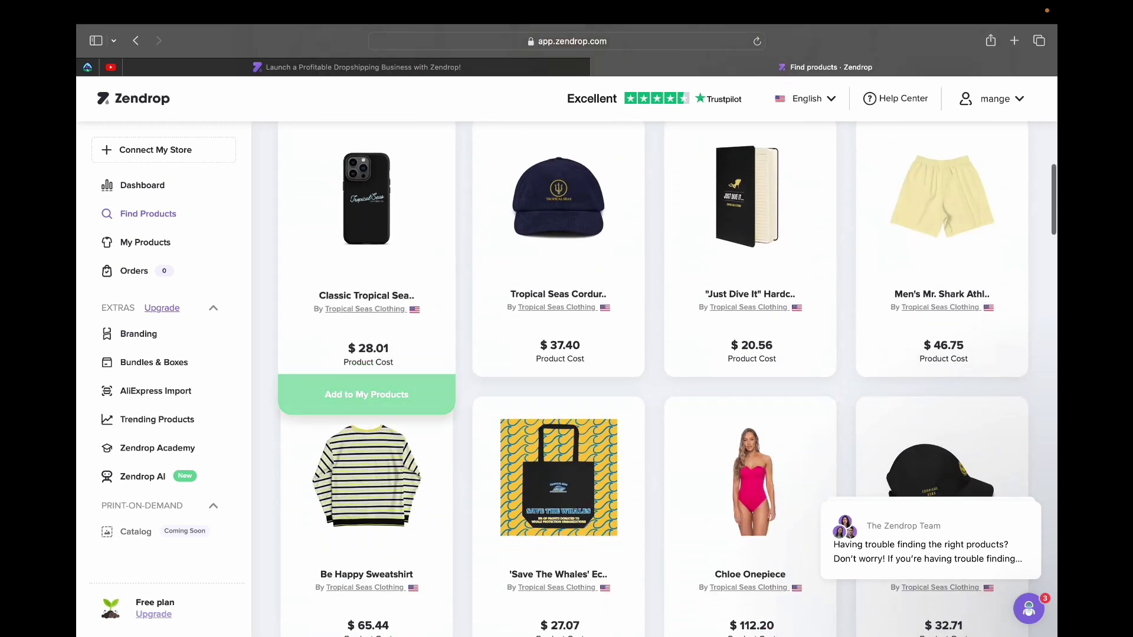
left_click(366, 394)
scroll(558, 495, "up", 2)
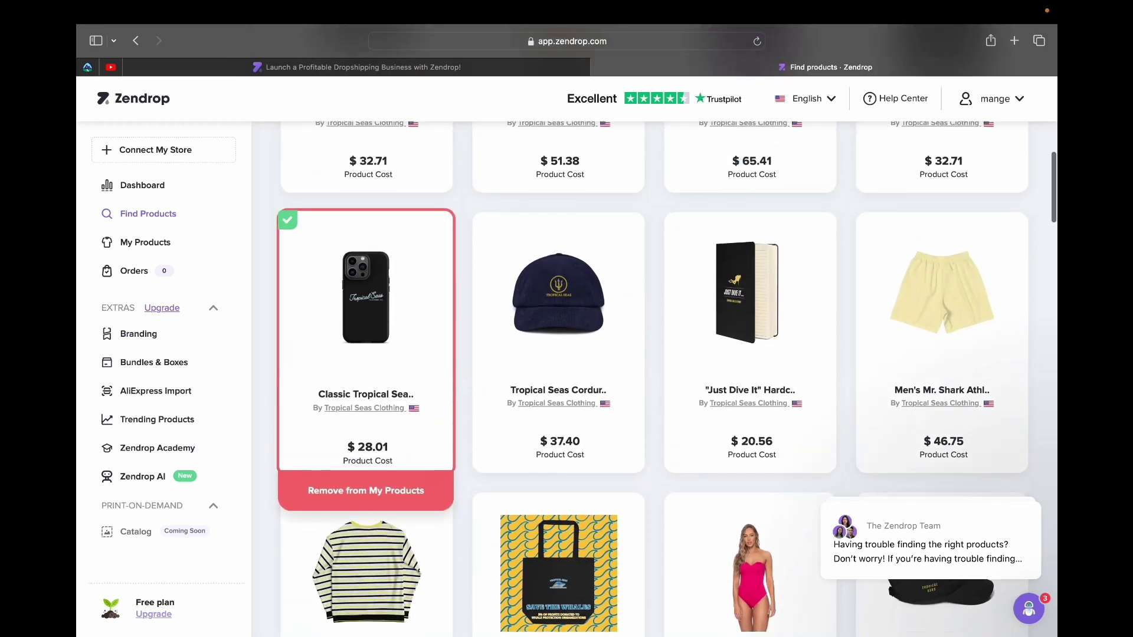
left_click(558, 496)
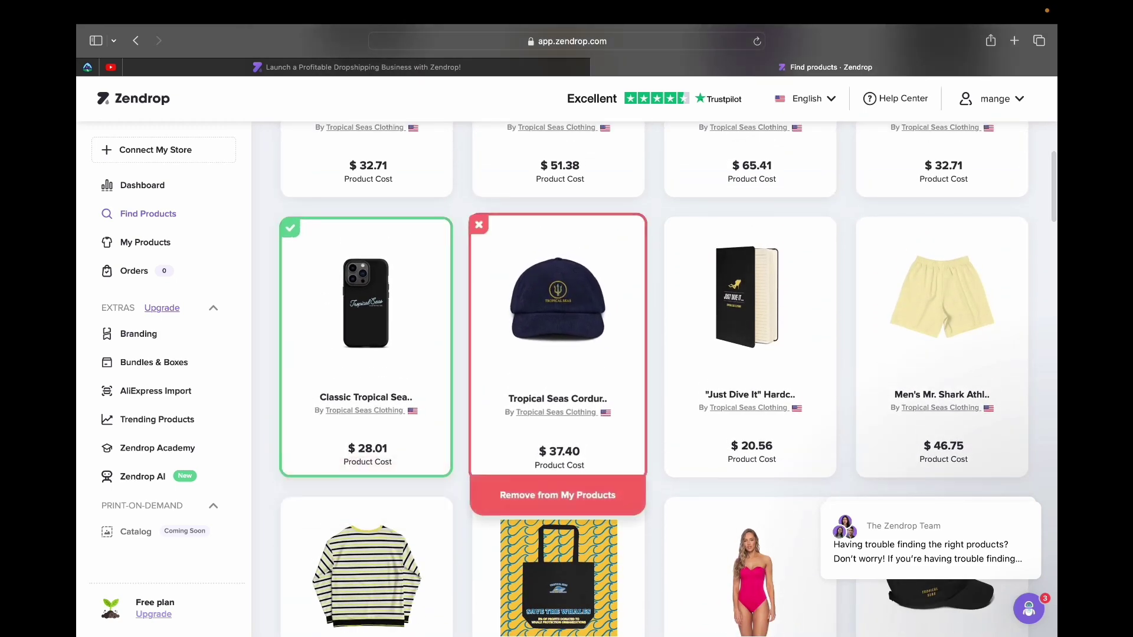
left_click(750, 495)
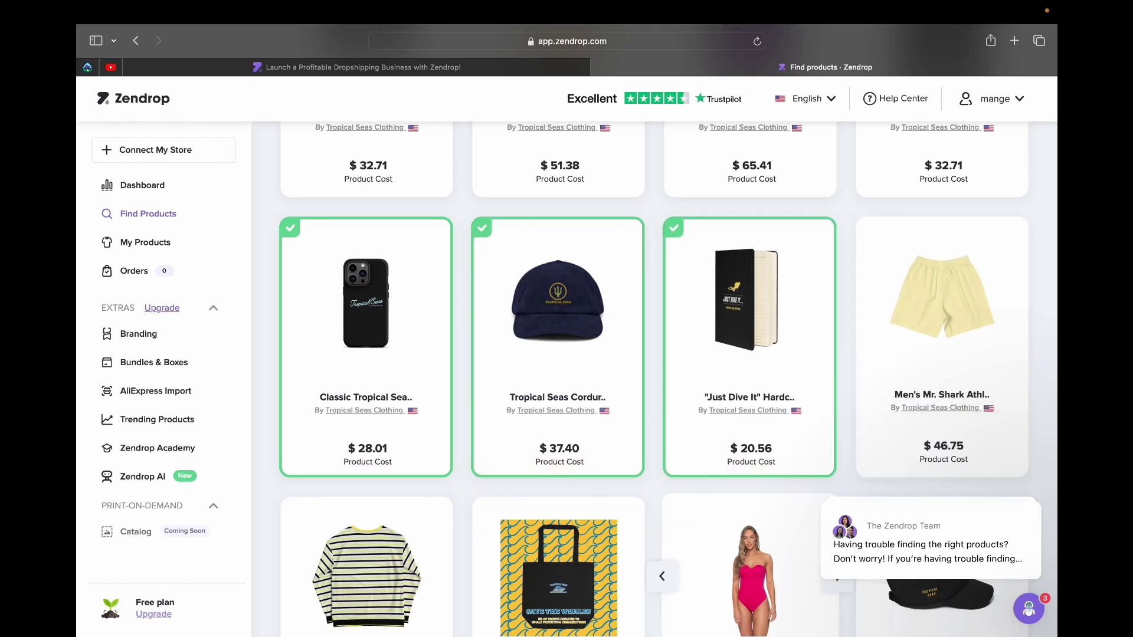
Add the Chloe Onepiece swimsuit from the New Arrivals to My Products.
scroll(750, 324, "down", 1)
scroll(750, 324, "down", 3)
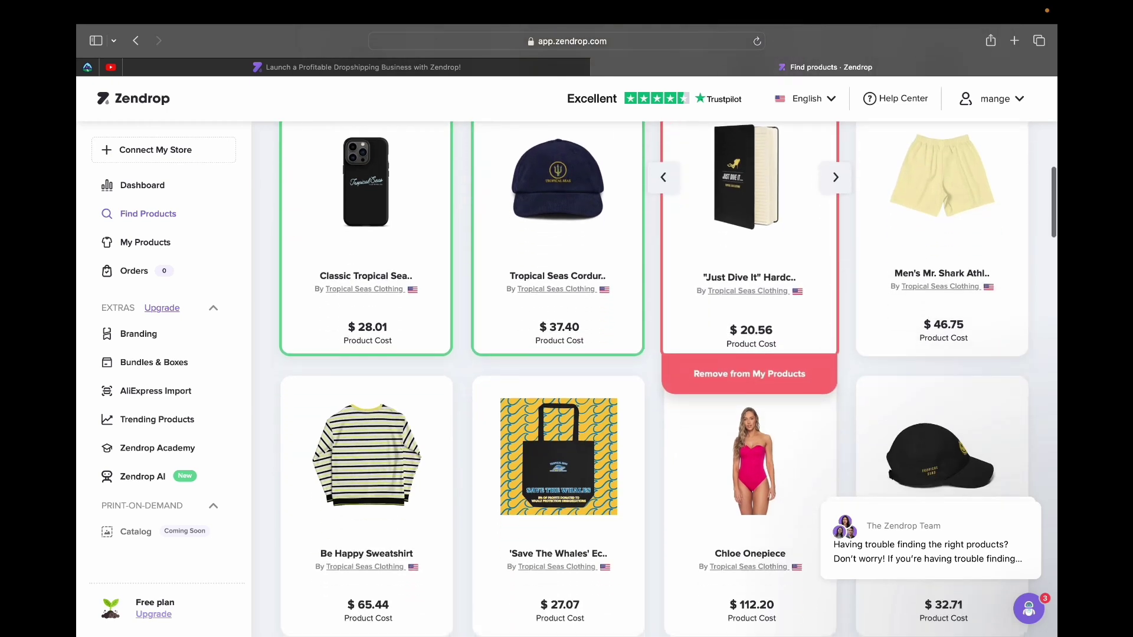
scroll(750, 325, "down", 4)
left_click(749, 508)
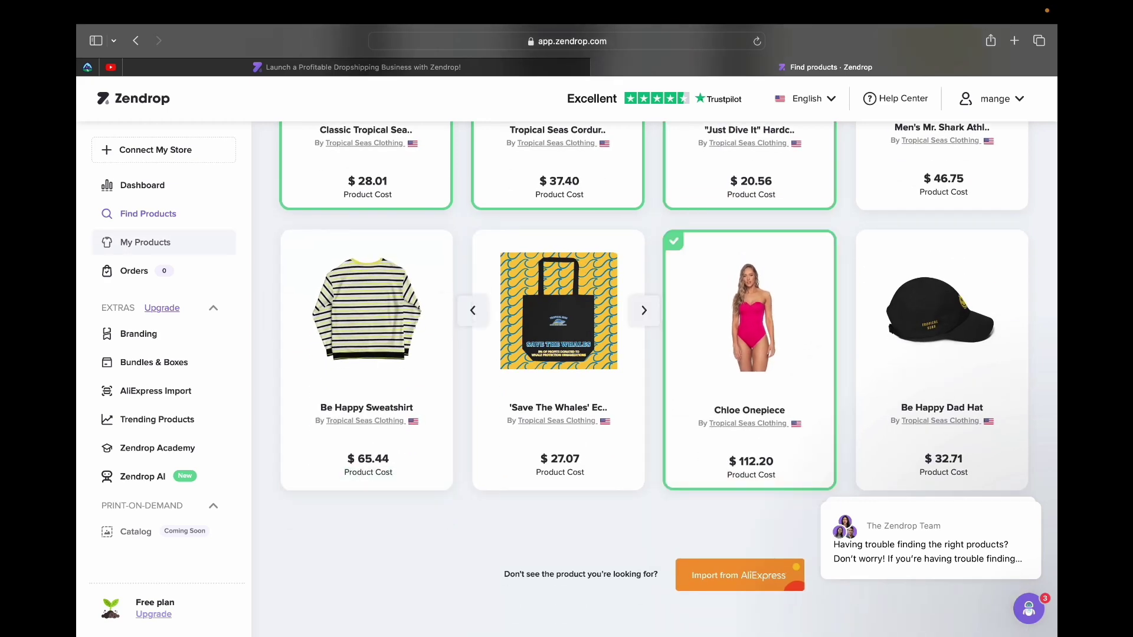
Review the added items in the My Products Import List, and open the Orders page.
left_click(145, 242)
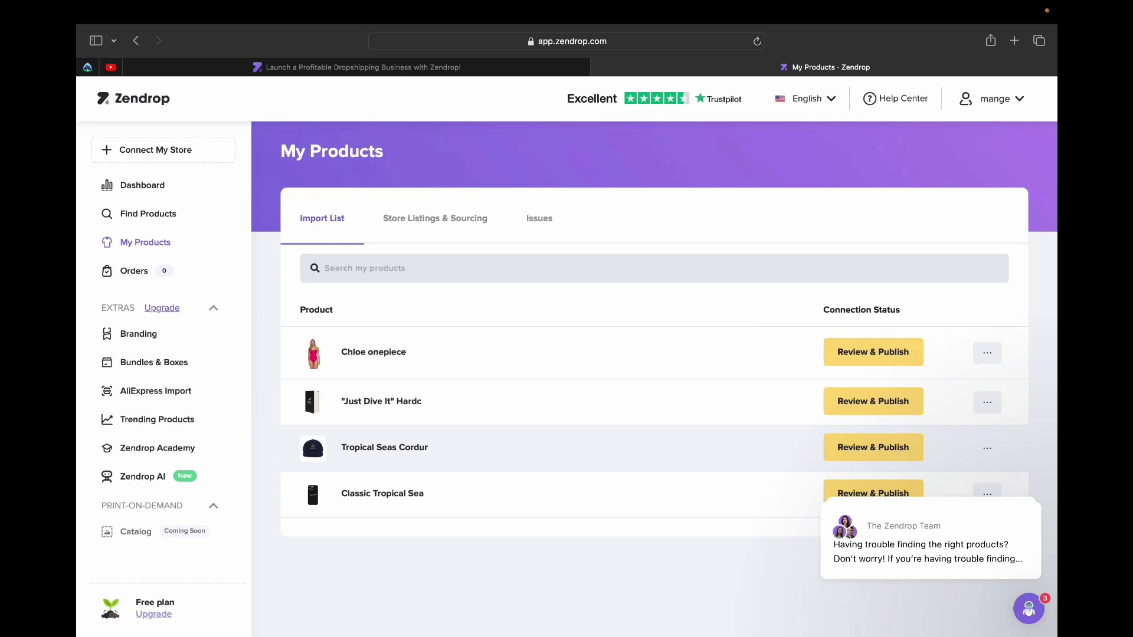
left_click(134, 271)
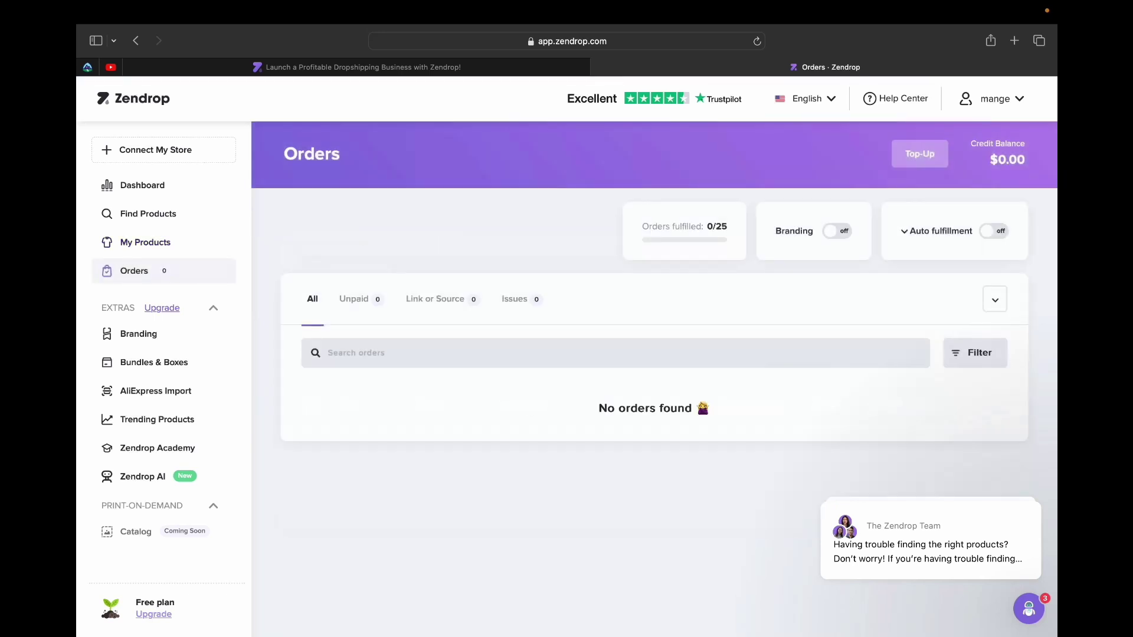